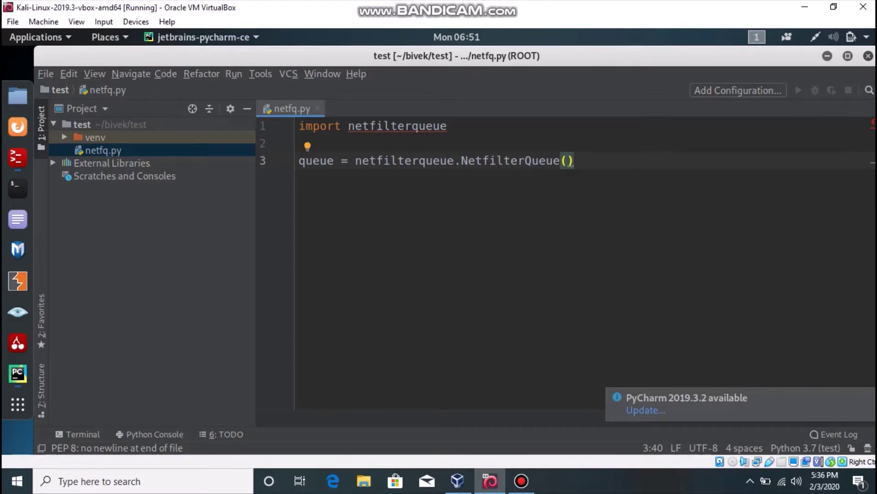
Step: Switch from netfq.py in PyCharm to the root Terminator window
key("alt+Tab")
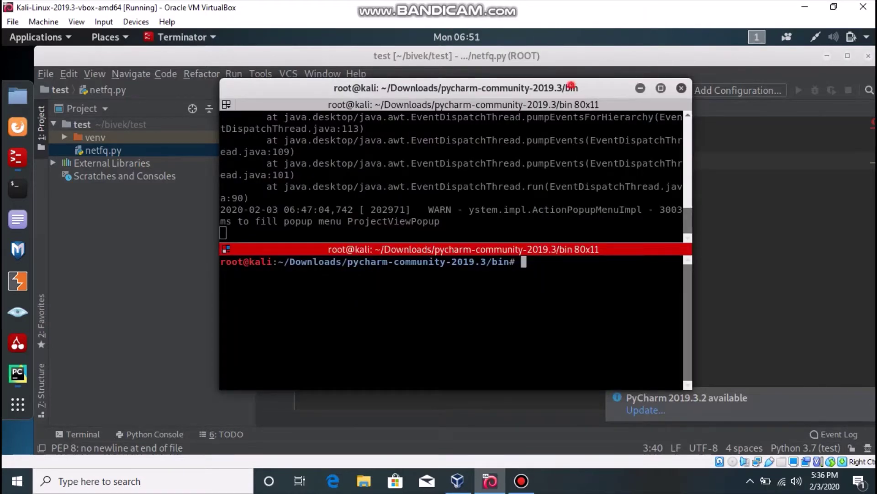
Step: Change into /root/bivek/test and run python netfq.py
left_click_drag(569, 88, 587, 200)
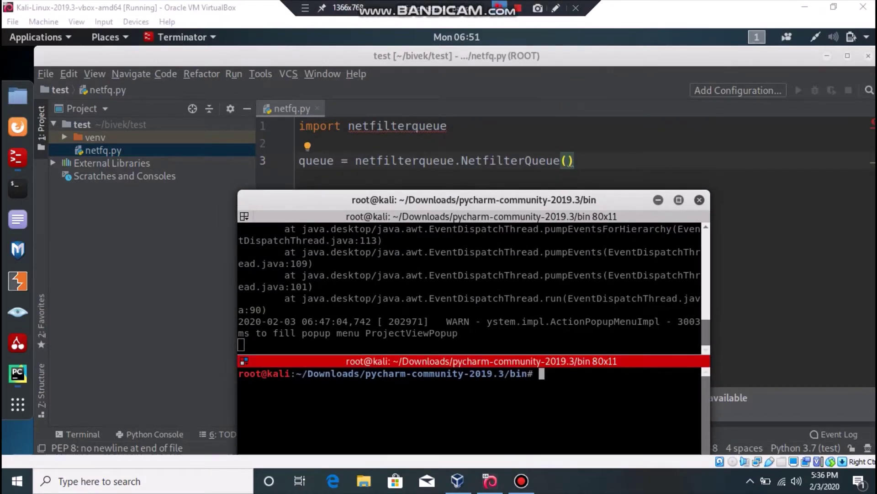
type("cd /root/bivek/test/")
key("Return")
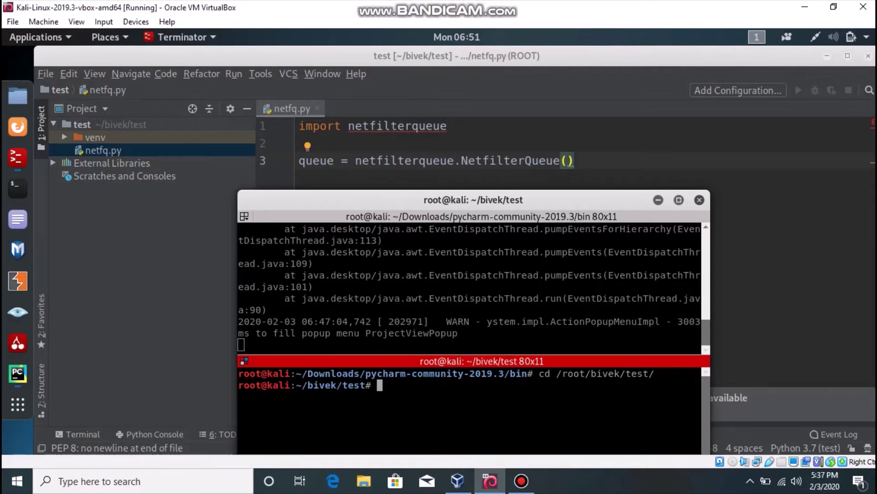
left_click(411, 406)
type("python te")
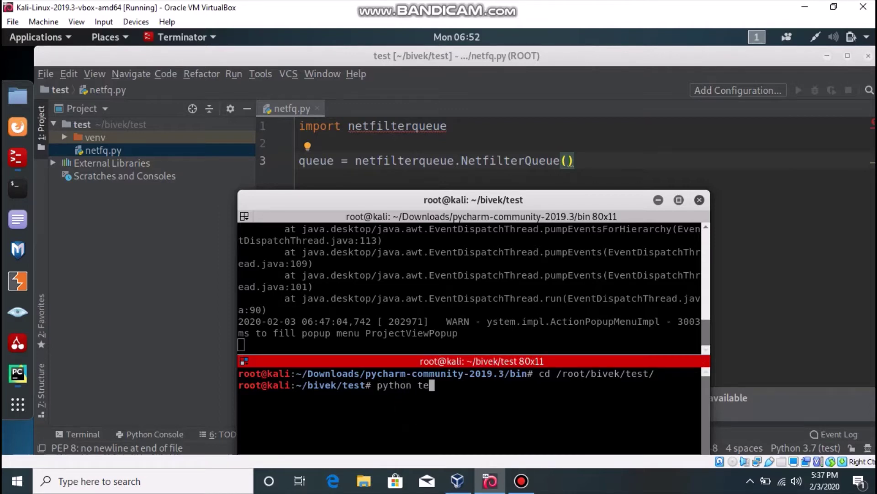
key("BackSpace")
key("BackSpace")
type("netf")
key("Tab")
key("Return")
Step: Highlight the 'ImportError: No module named netfilterqueue' message
left_click_drag(527, 200, 581, 96)
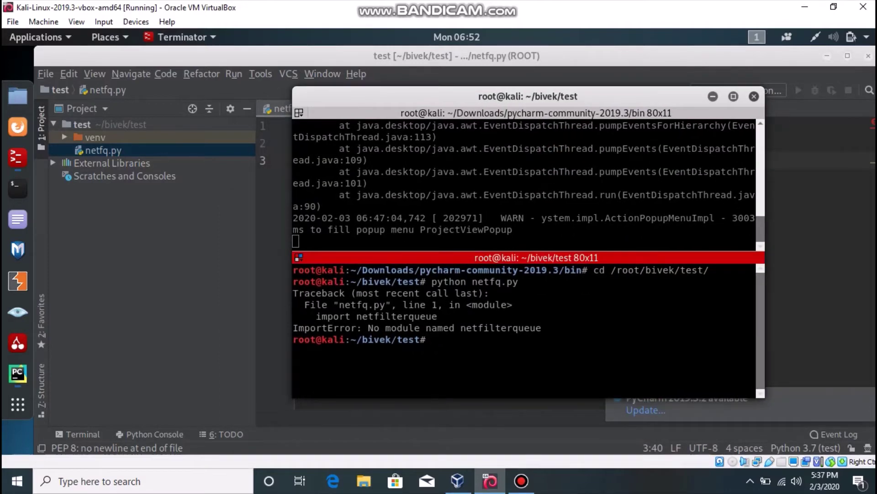
left_click_drag(363, 328, 754, 328)
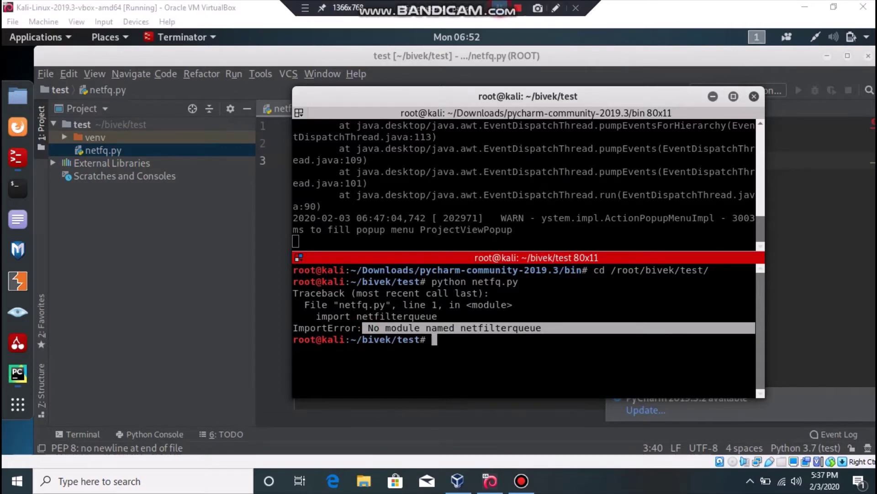
left_click(502, 366)
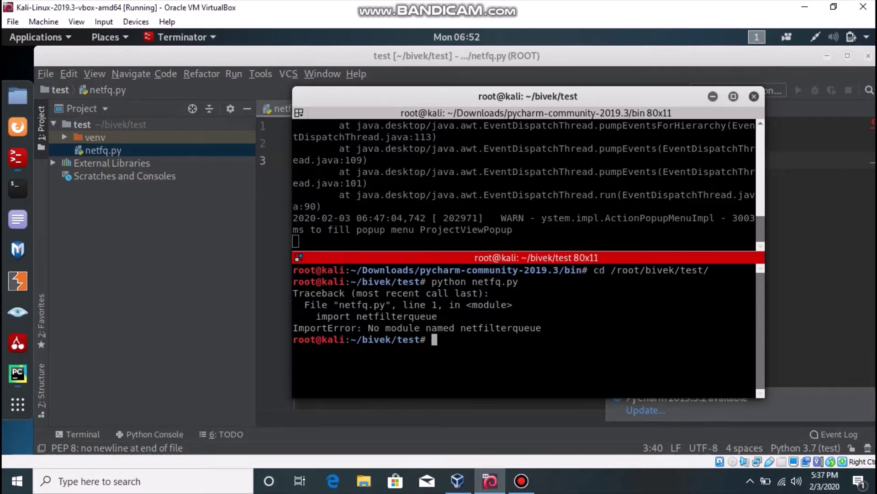
Step: Launch Firefox ESR and begin typing pip install netfilterqueue in the lower Terminator pane
left_click(17, 126)
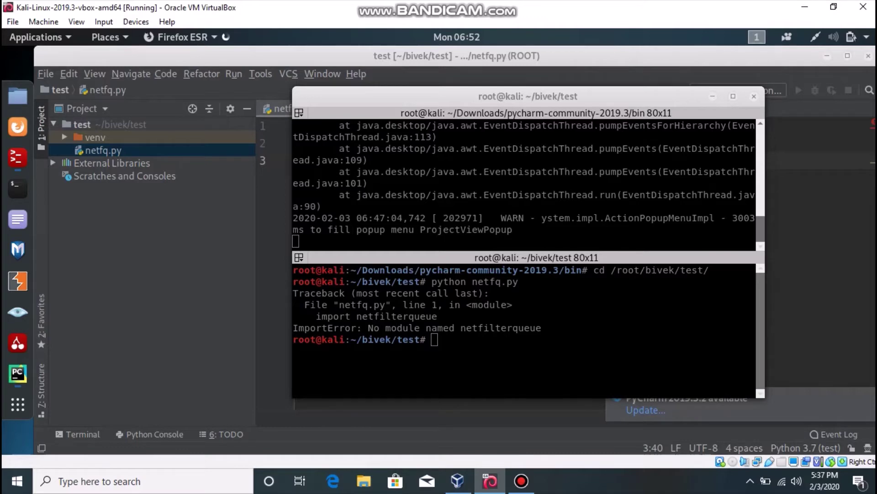
left_click(493, 341)
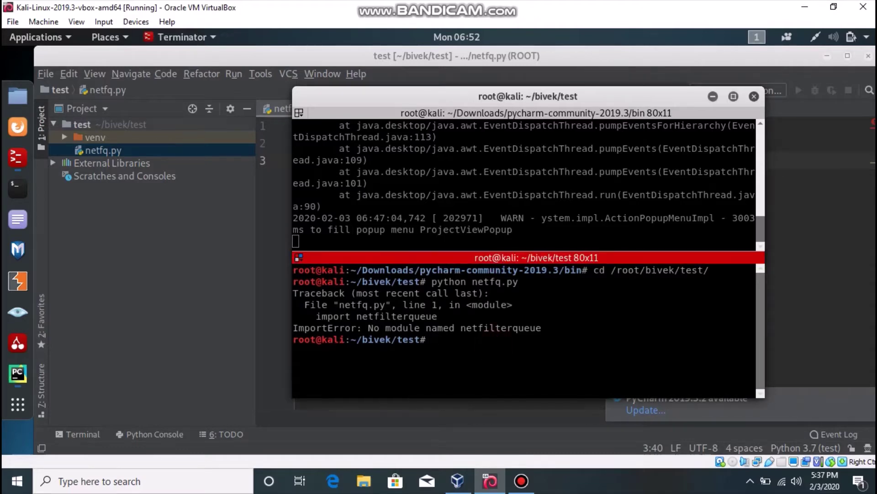
type("pip install net")
type("filterqueue")
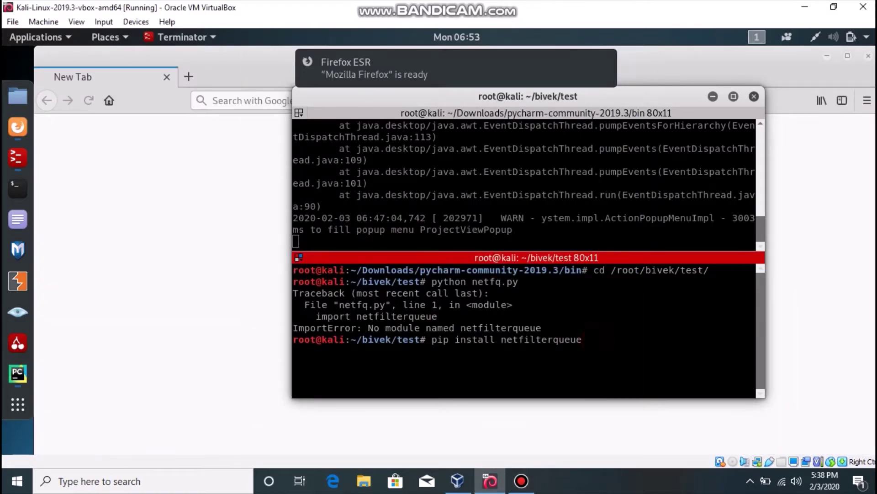
Step: Correct the pending install command's package name to 'NetfilterQueue'
key("Left")
key("Left")
key("Left")
key("Left")
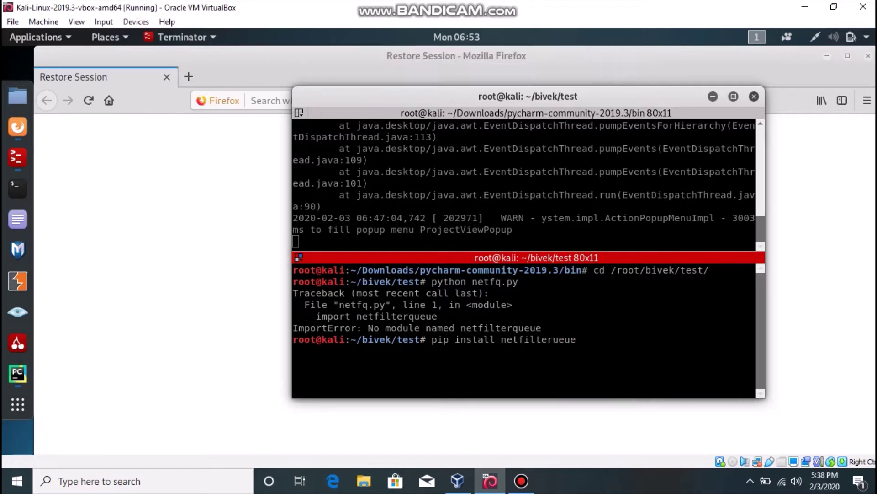
key("BackSpace")
type("Q")
key("Left")
key("Left")
key("Left")
key("Left")
key("Left")
key("Left")
key("Left")
key("Left")
key("Left")
key("BackSpace")
type("N")
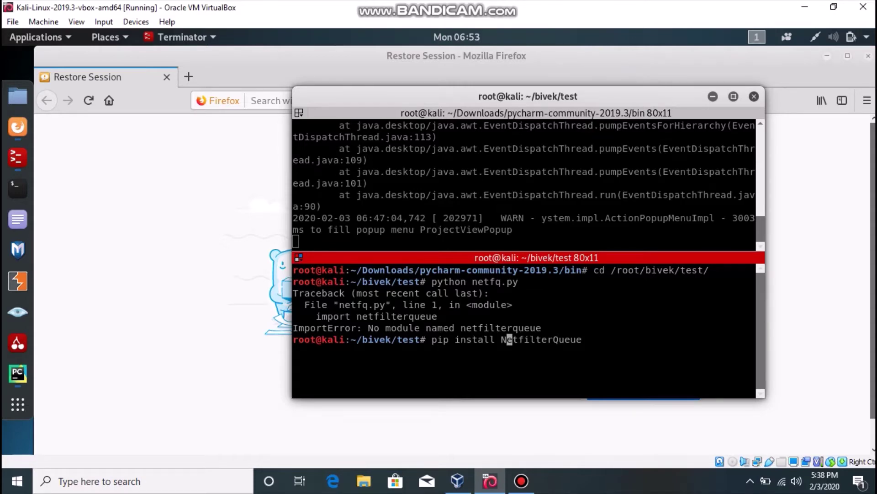
Step: Search Google for netfilterqueue and open its PyPI project page
key("alt+Tab")
left_click(381, 100)
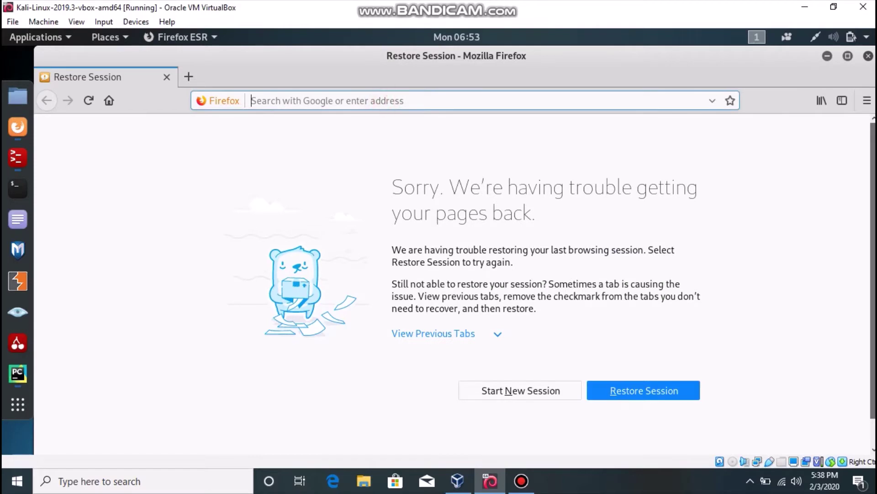
type("fa")
key("Return")
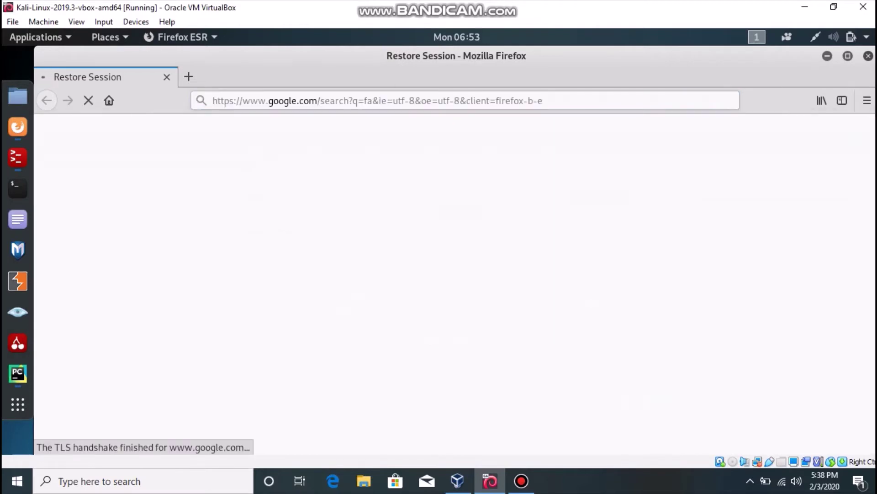
key("alt+Tab")
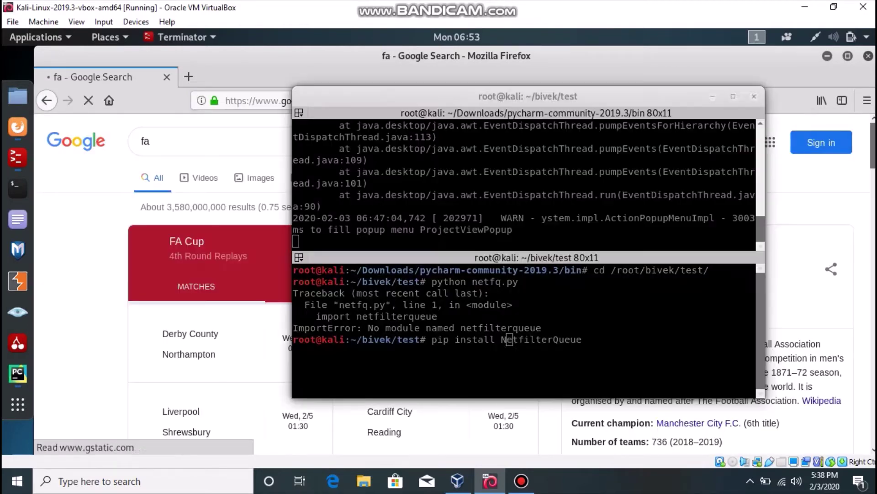
left_click(264, 100)
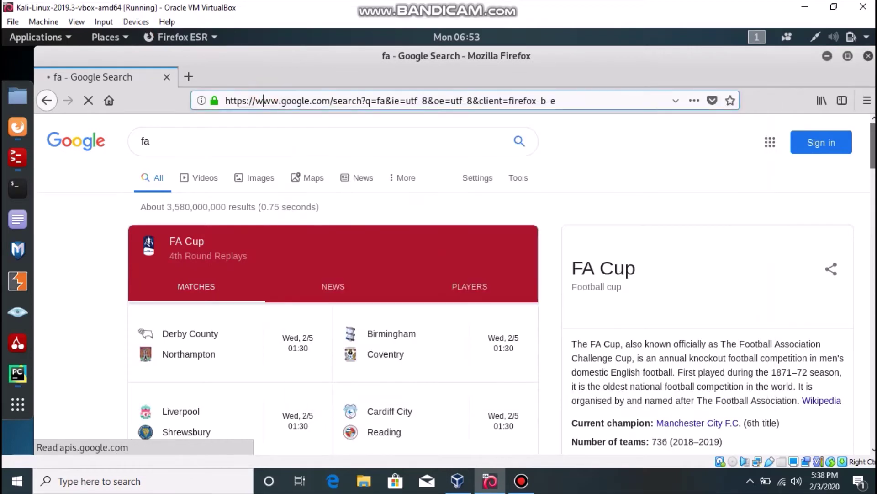
type("n")
key("ctrl+a")
type("netfilterqueue")
key("Return")
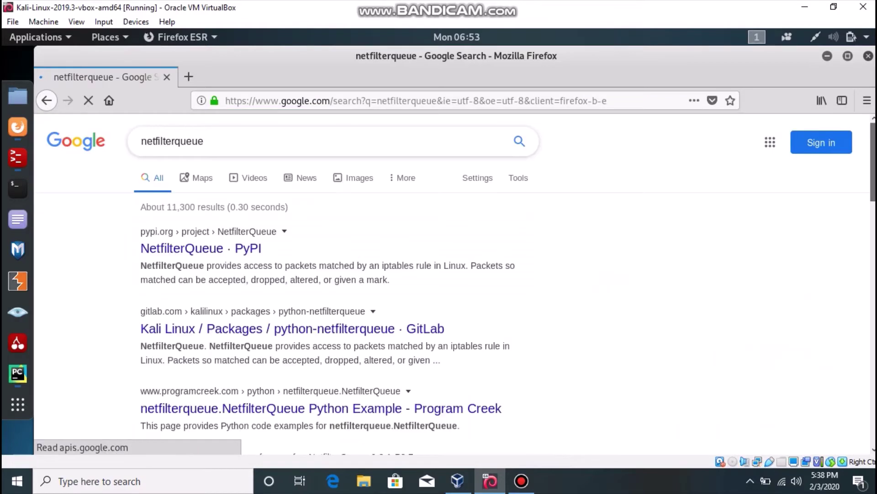
left_click(237, 248)
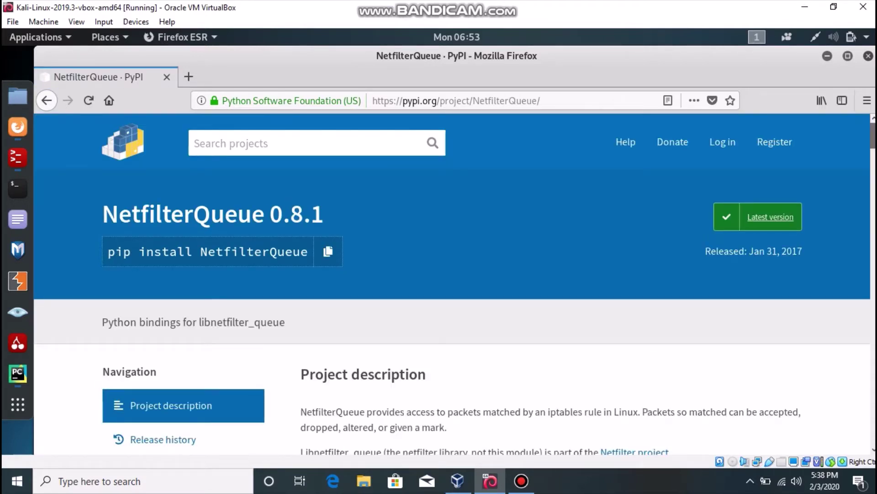
Step: Maximise the lower pane and run pip install NetfilterQueue, which fails on linux_nfnetlink.h
key("alt+Tab")
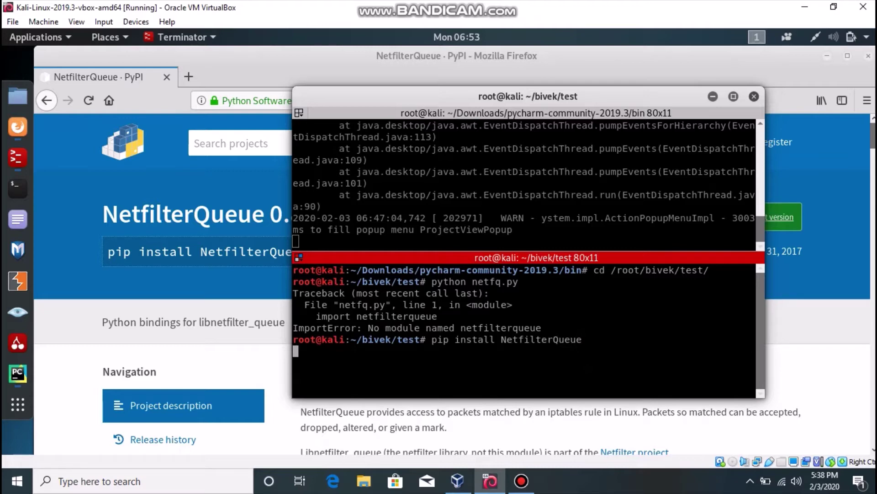
key("ctrl+shift+Up")
key("ctrl+shift+Up")
key("ctrl+shift+Up")
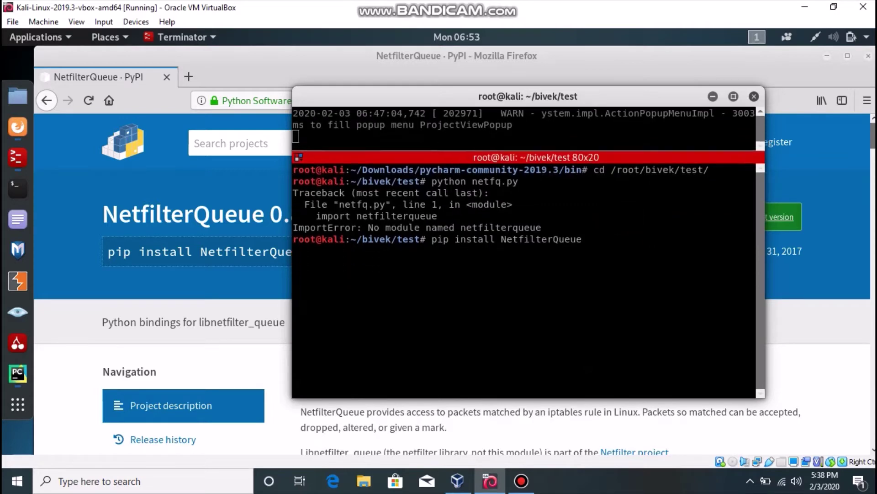
key("ctrl+shift+Up")
key("ctrl+shift+Up")
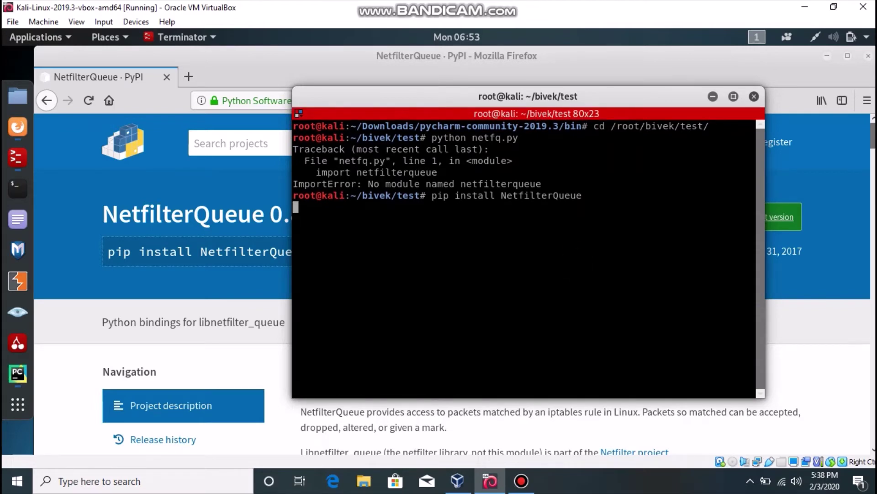
key("Return")
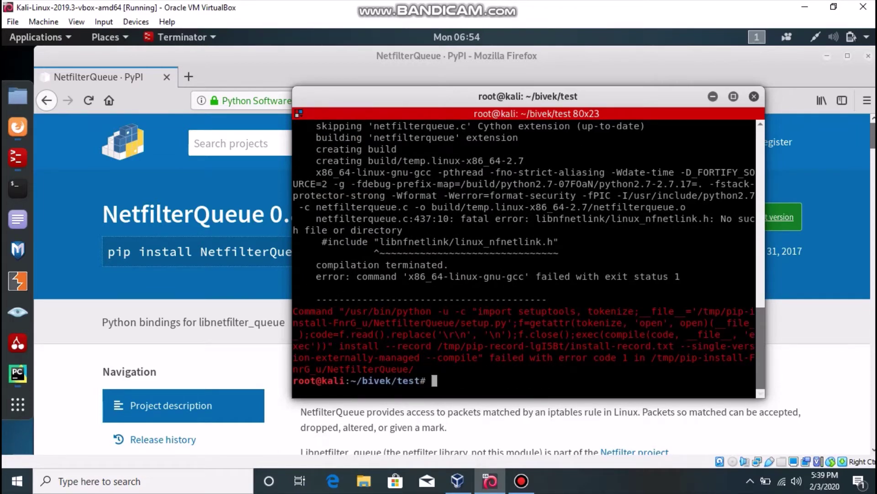
Step: Rerun python netfq.py from command history
key("alt+Tab")
key("alt+Tab")
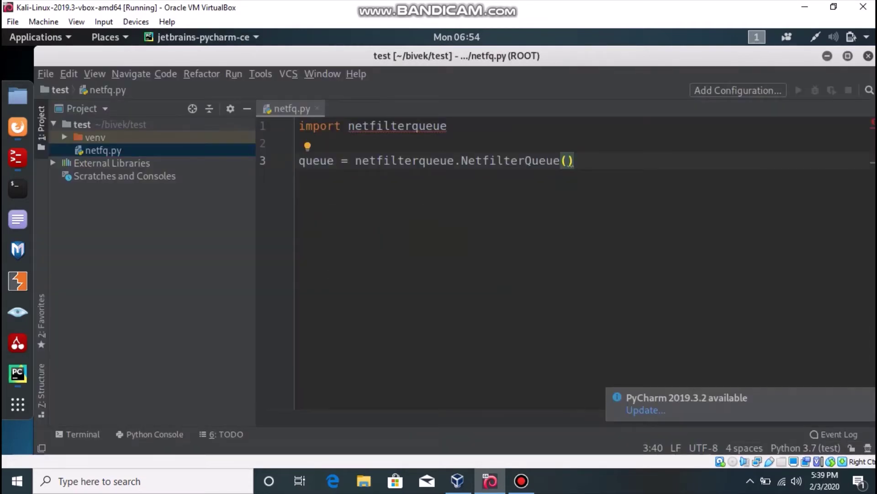
key("alt+Tab")
key("Up")
key("Up")
key("Return")
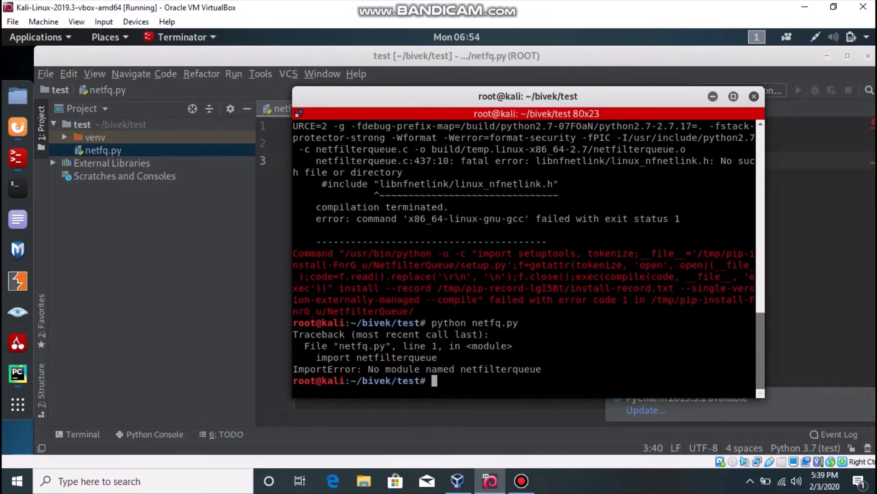
Step: Inspect the missing netfilterqueue module name, then return to the netfq.py editor
left_click_drag(461, 371, 541, 371)
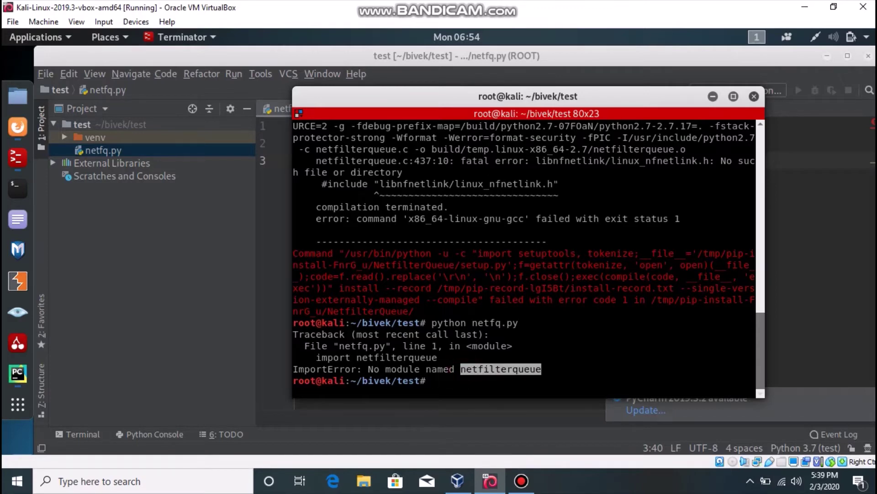
left_click(520, 384)
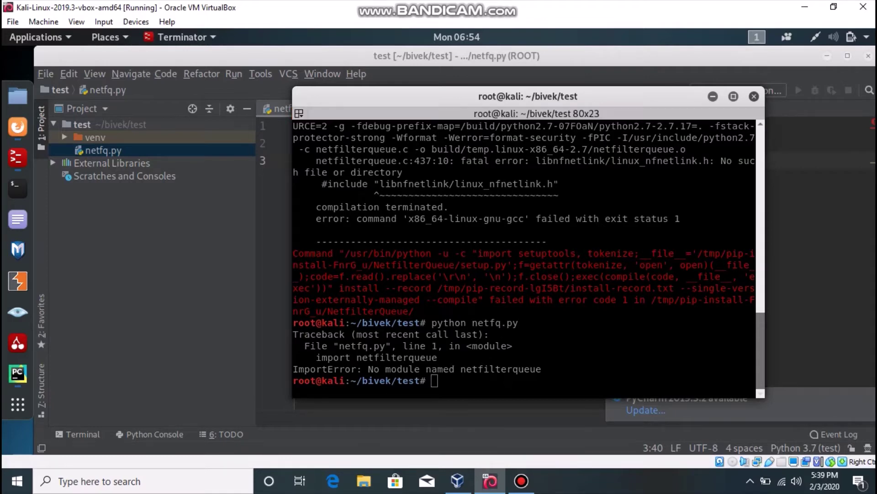
key("alt+Tab")
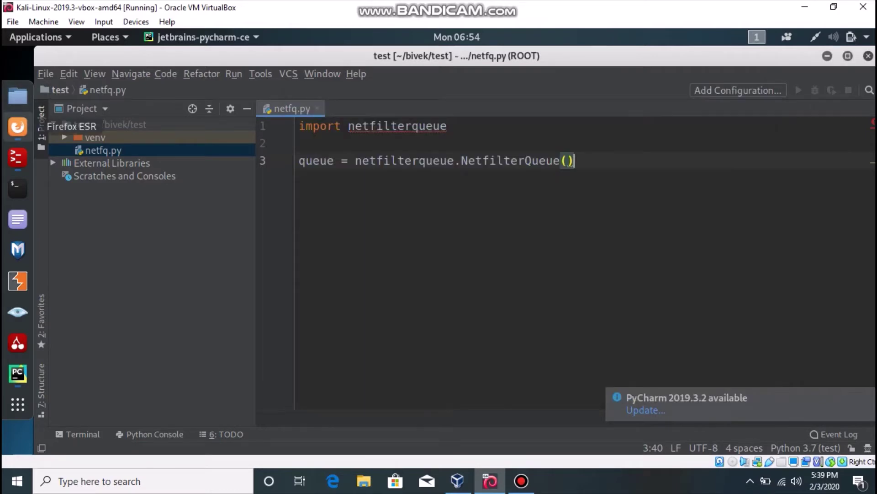
Step: Copy 'apt-get install build-essential python-dev libnetfilter-queue-dev' from the PyPI page
left_click(18, 127)
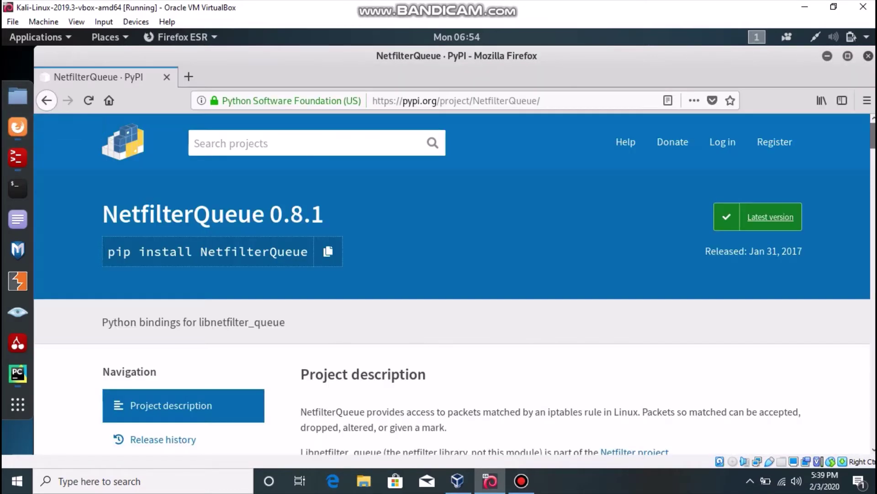
scroll(453, 283, "down", 5)
scroll(453, 283, "down", 3)
scroll(453, 284, "down", 5)
scroll(453, 283, "down", 5)
scroll(453, 283, "down", 3)
scroll(452, 283, "up", 3)
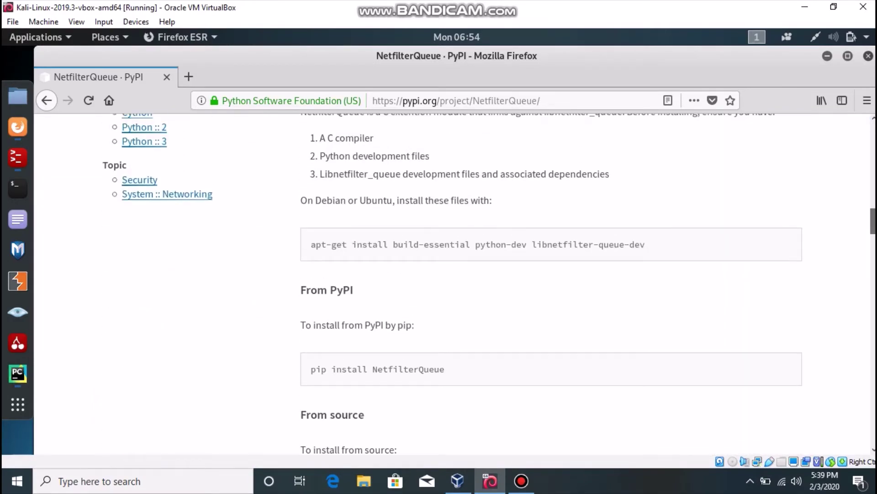
triple_click(478, 244)
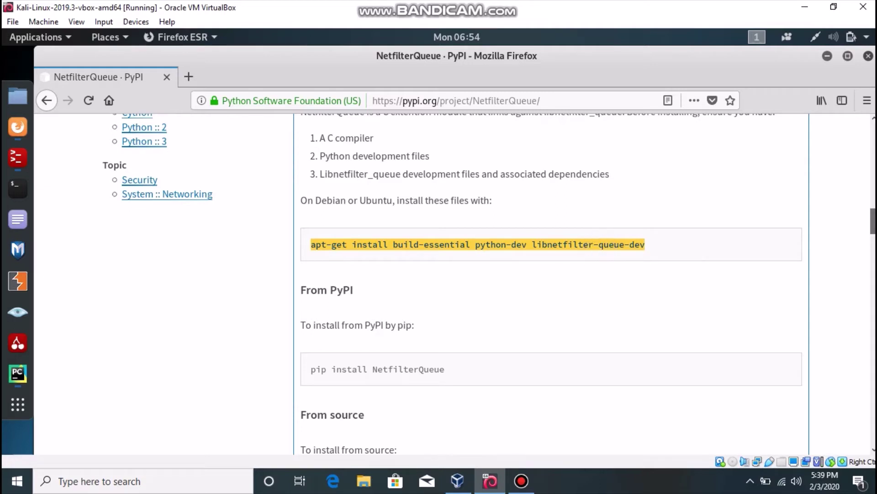
right_click(600, 248)
left_click(624, 256)
right_click(625, 248)
left_click(645, 257)
key("alt+Tab")
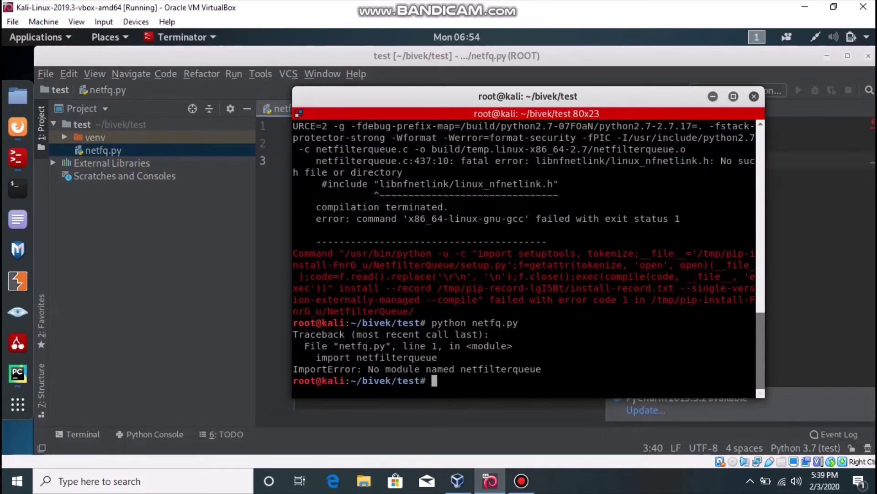
Step: Paste and run the apt-get install of build-essential, python-dev and libnetfilter-queue-dev
right_click(474, 381)
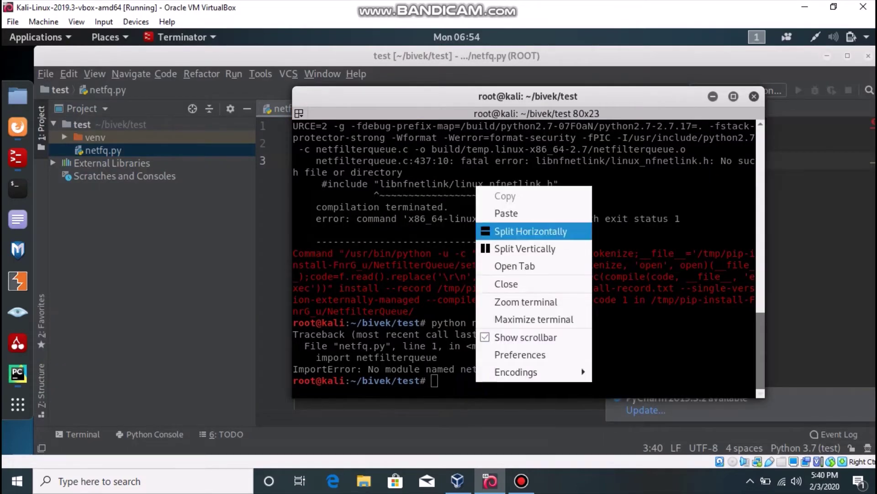
left_click(507, 213)
key("Return")
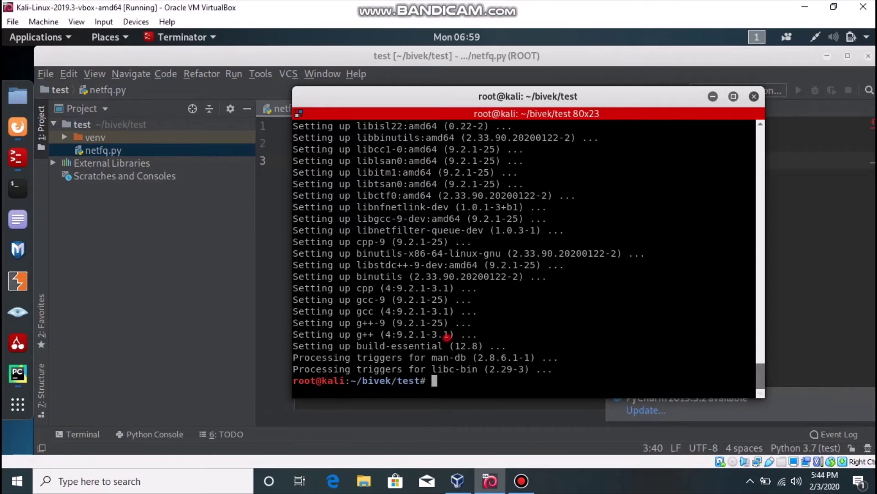
Step: Rerun netfq.py, still failing, then rerun pip install NetfilterQueue from history
key("Up")
key("Up")
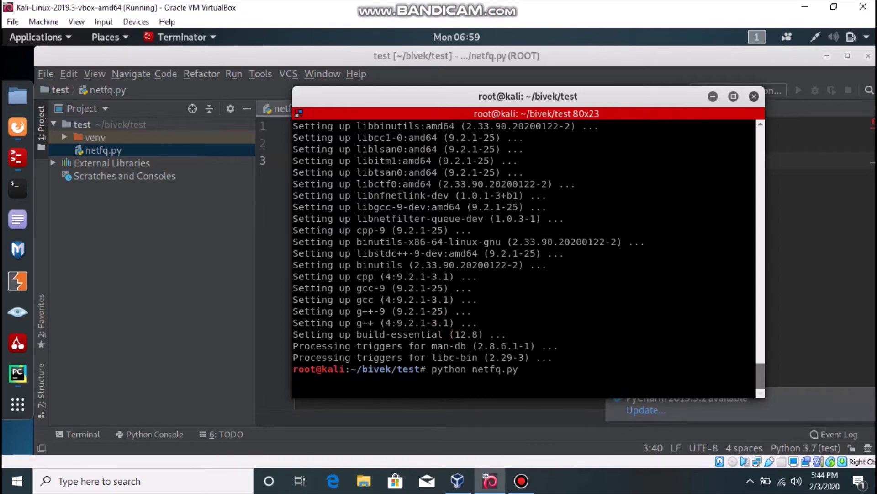
key("Return")
key("Up")
key("Up")
key("Up")
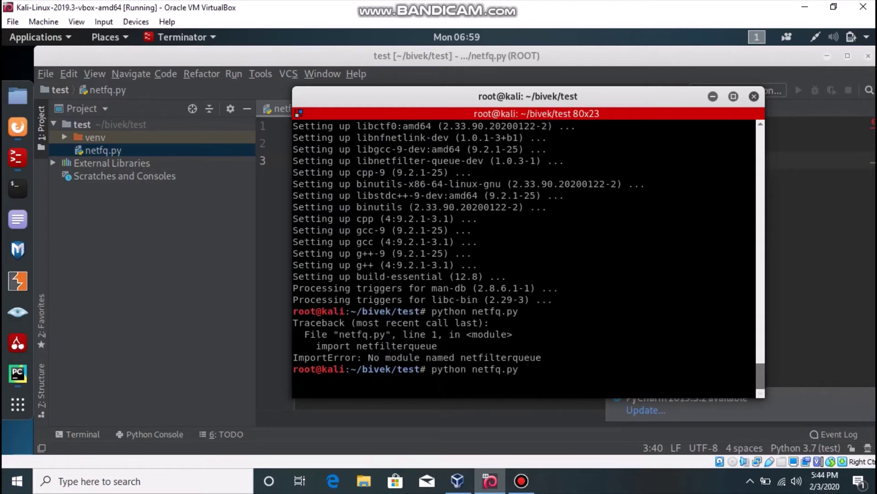
key("Up")
key("Return")
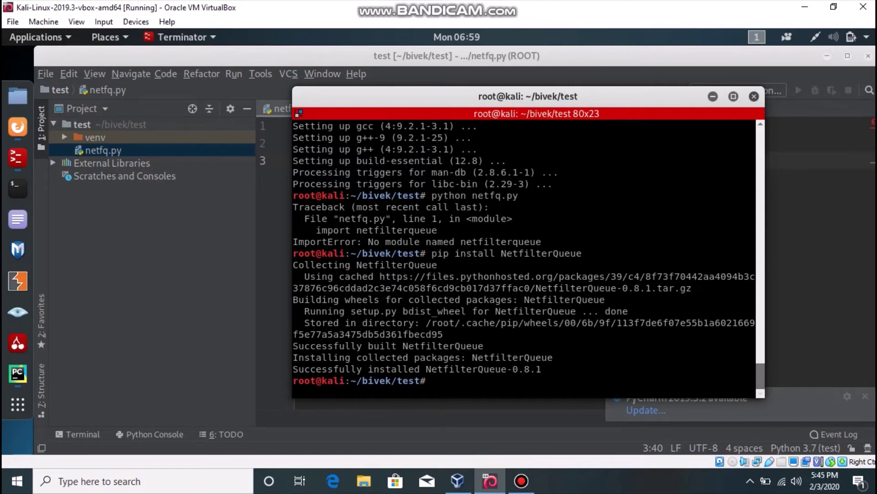
Step: Rerun python netfq.py, which now finishes without an ImportError
key("alt+Tab")
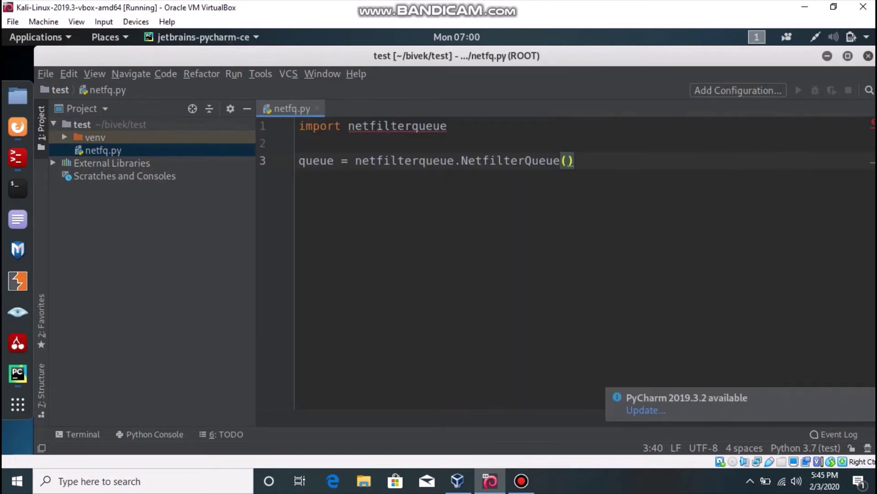
key("alt+Tab")
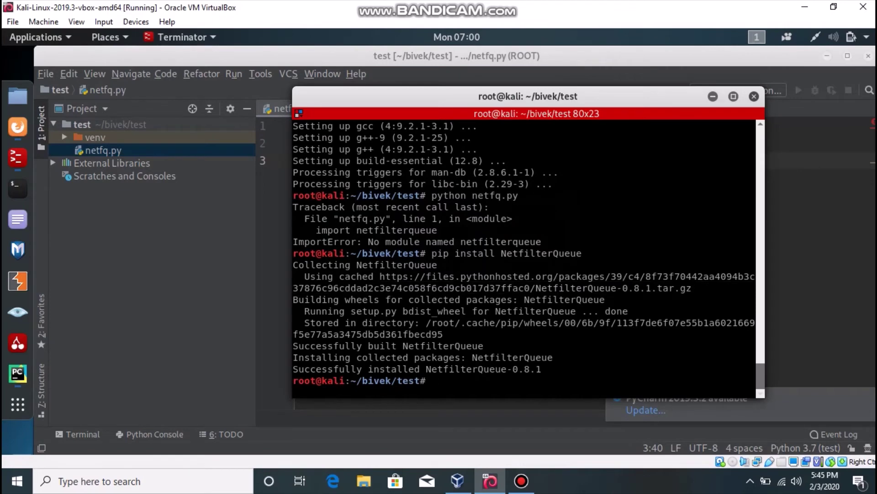
key("Up")
key("Up")
key("Return")
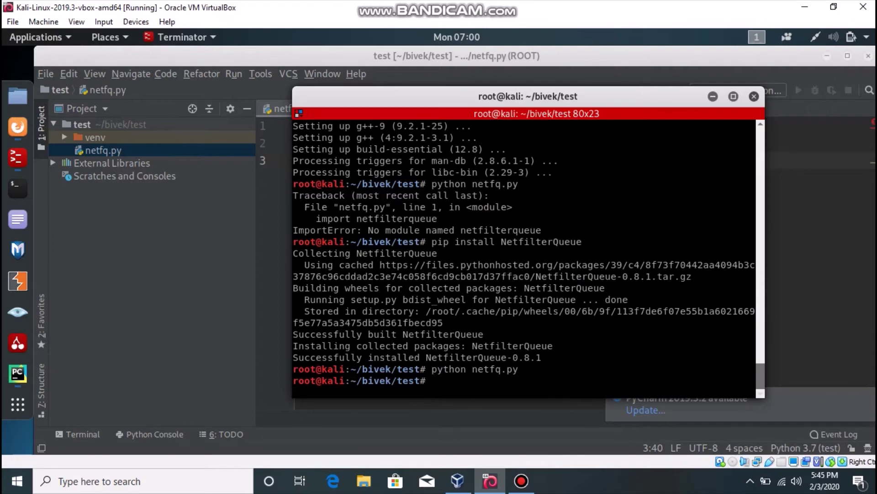
left_click_drag(528, 96, 596, 107)
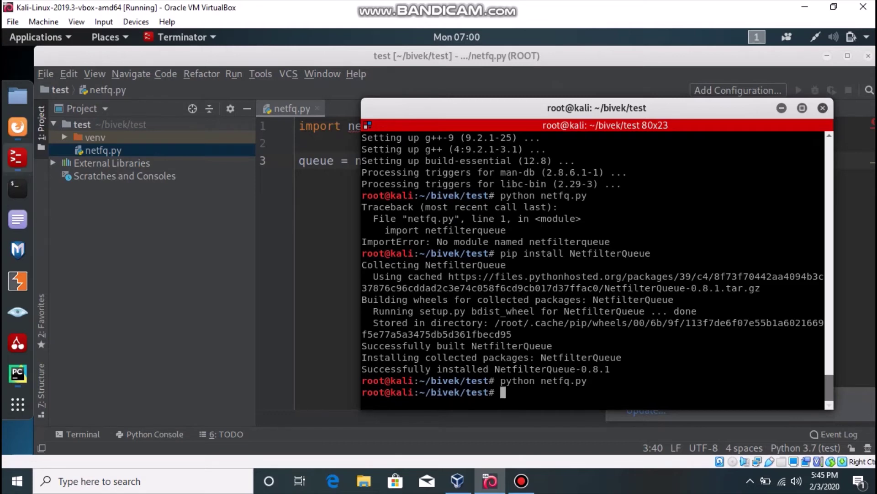
left_click(21, 130)
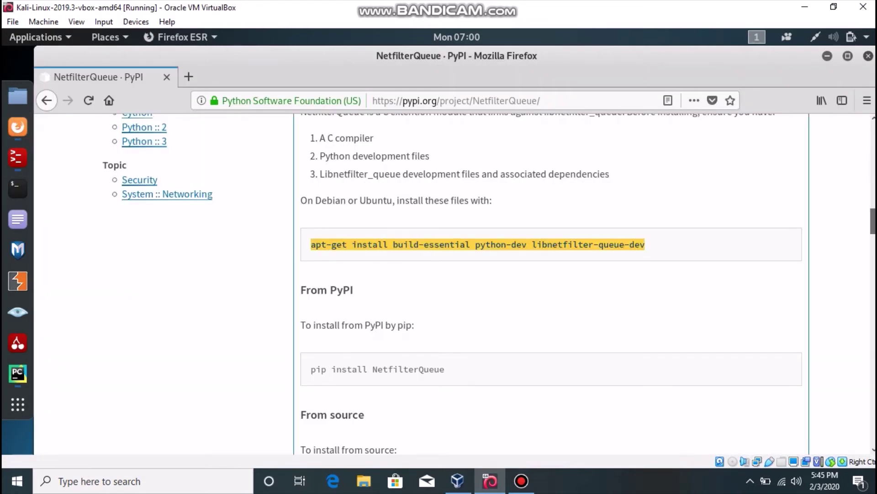
key("alt+Tab")
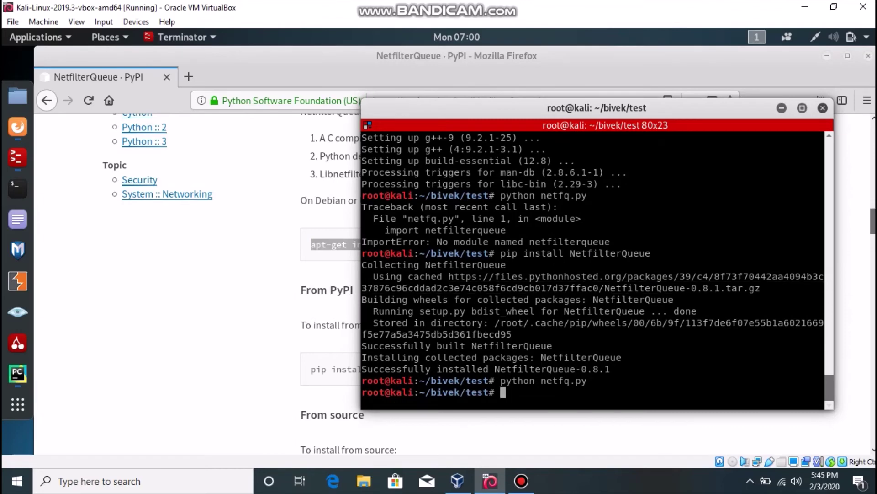
key("alt+Tab")
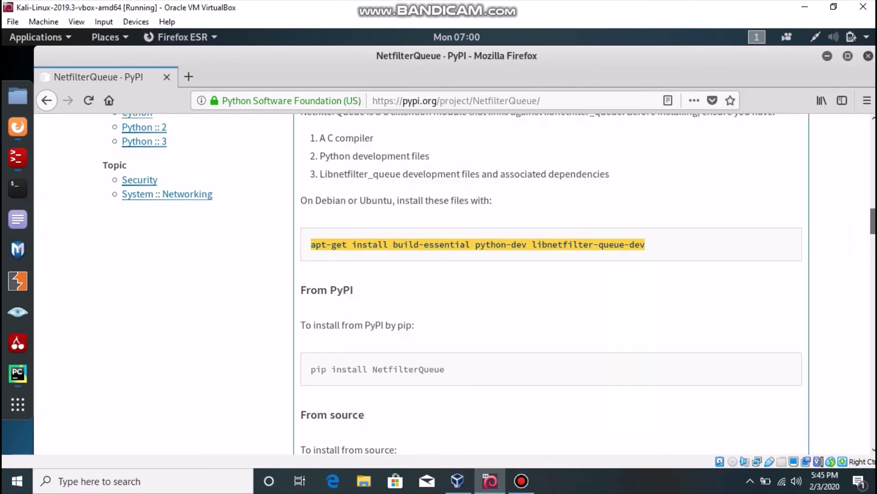
scroll(453, 275, "up", 10)
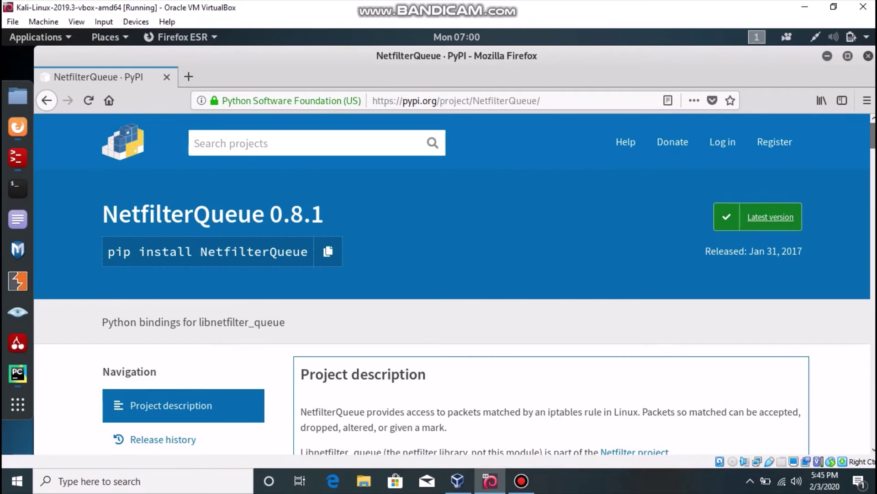
key("alt+Tab")
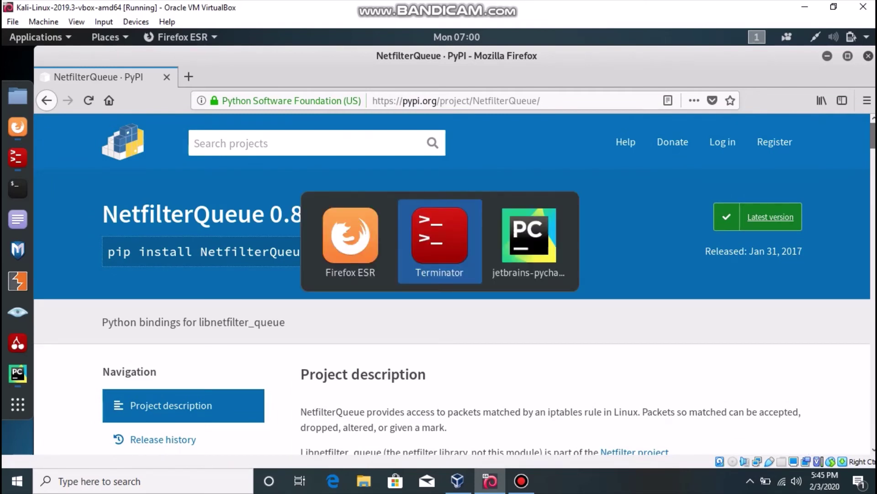
key("alt+Tab")
key("alt+Tab")
key("alt+Tab")
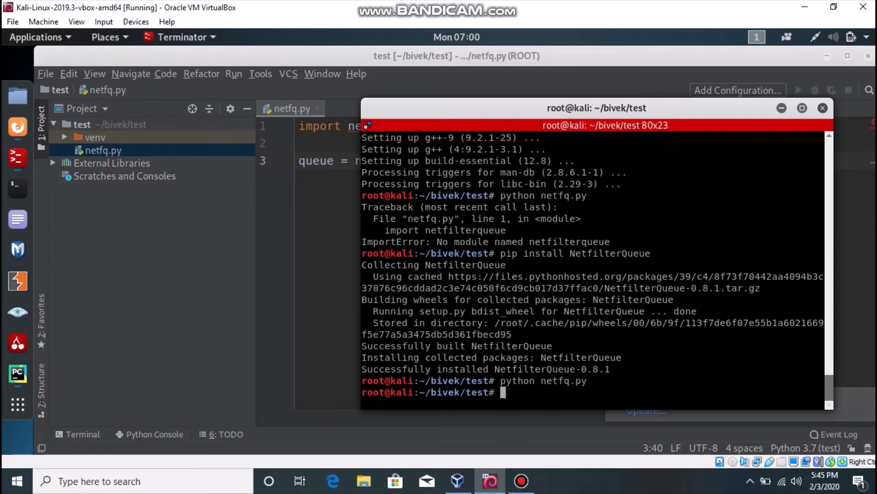
type("clear")
Step: Clear the terminal and clone kti/python-netfilterqueue from GitHub into bivek/test
key("Return")
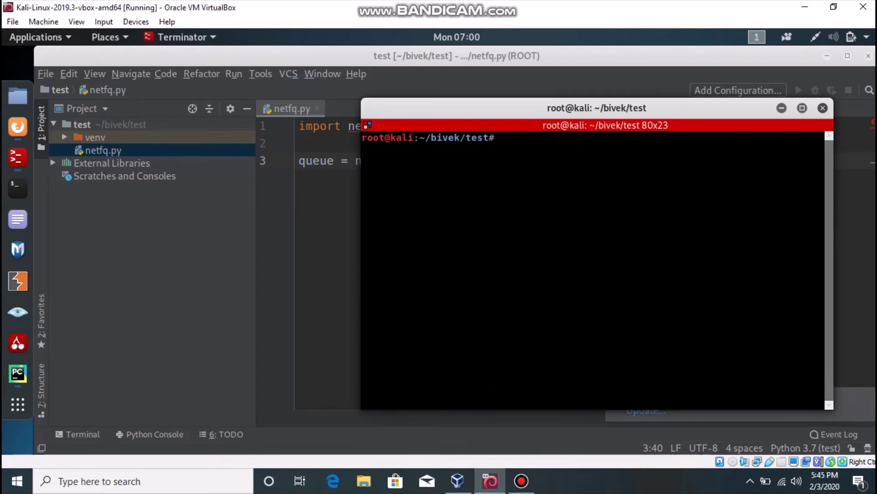
type("git clon")
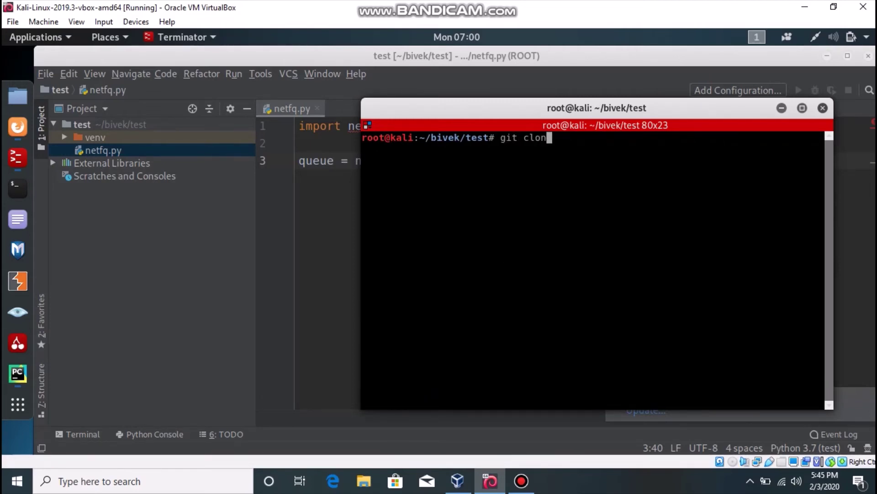
type("e '")
type("https://")
type("g")
type("ithub")
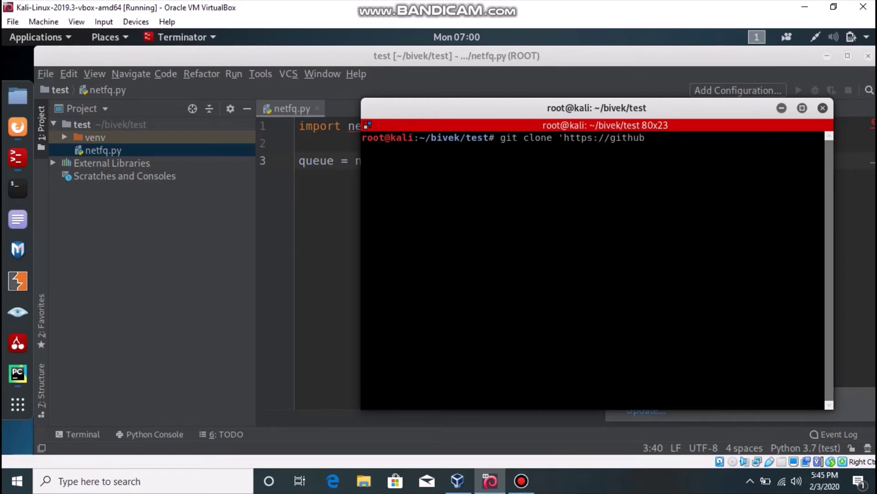
type(".com")
type("/kti")
type("/python")
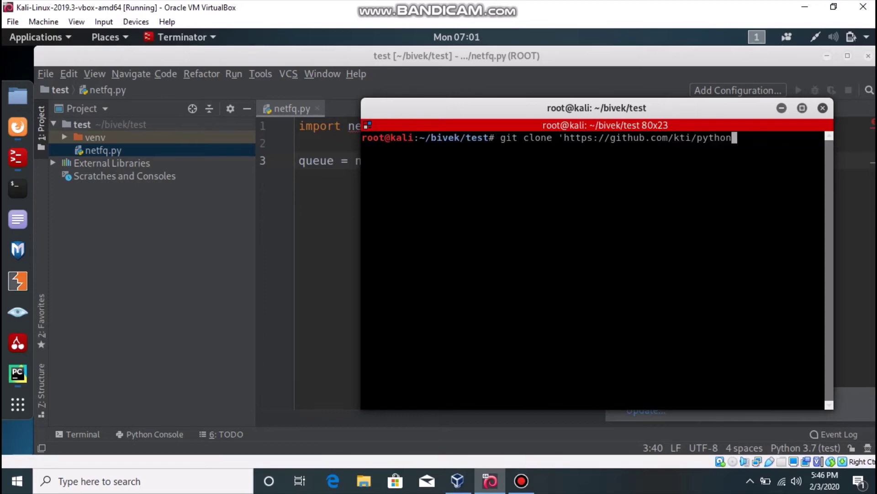
type("-net")
type("filterqueue.git")
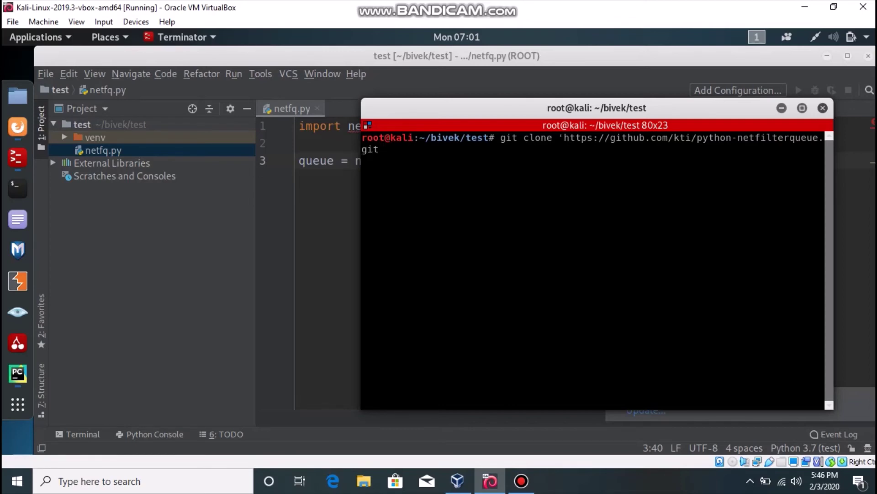
type("'")
key("Return")
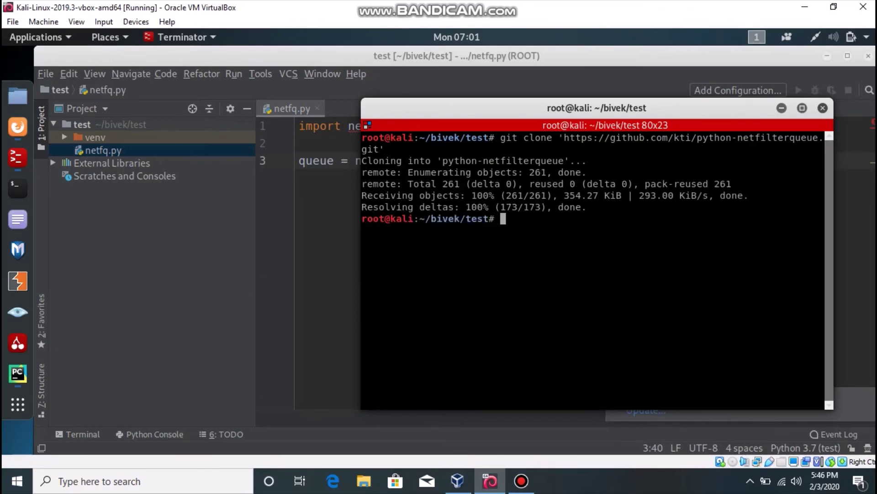
left_click(17, 97)
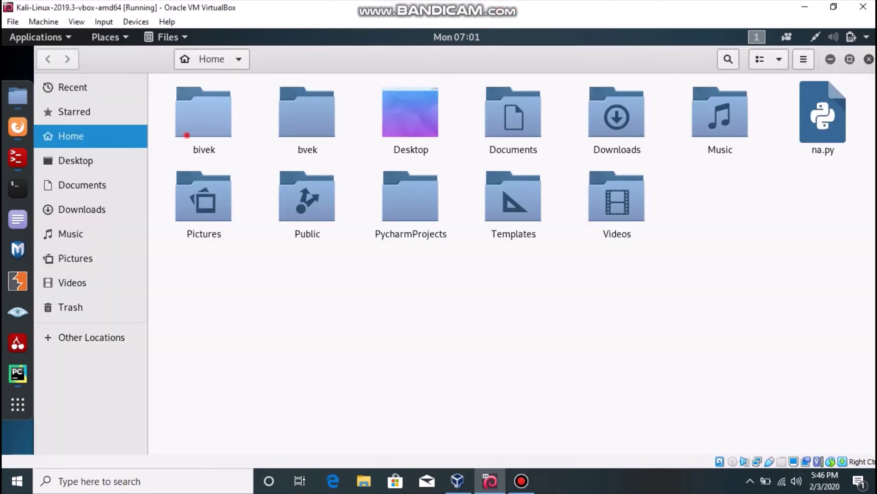
Step: Browse Files to bivek/test/python-netfilterqueue to check setup.py and netfilterqueue.pyx, then return to the terminal
double_click(188, 135)
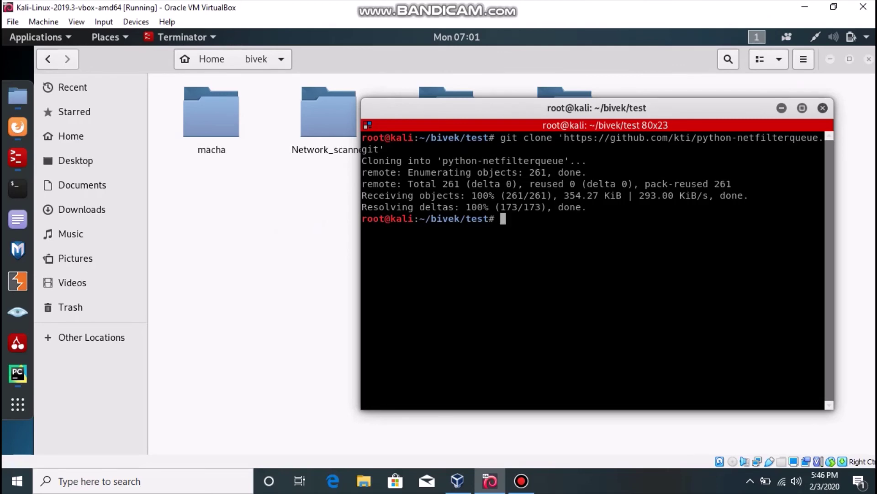
left_click(278, 206)
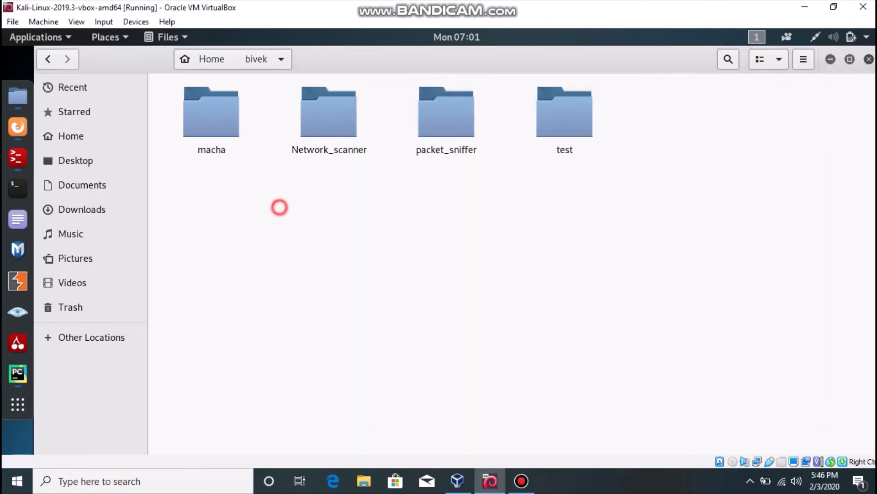
left_click(583, 132)
double_click(583, 133)
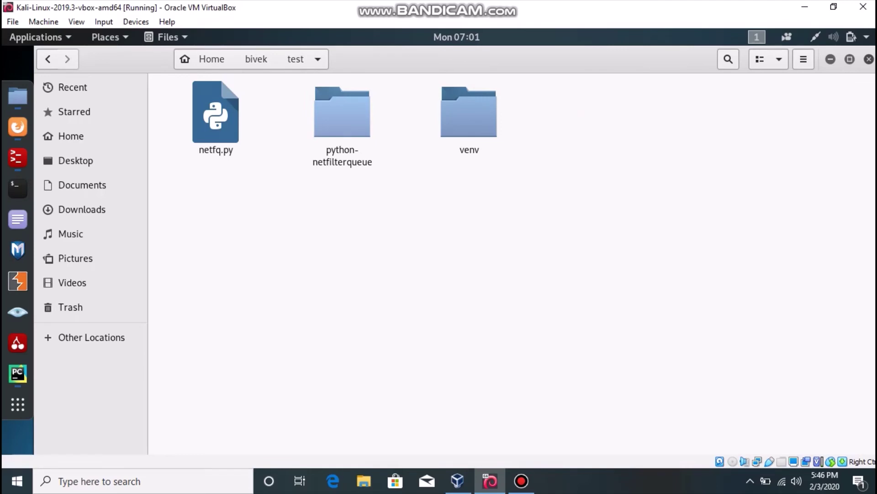
double_click(336, 137)
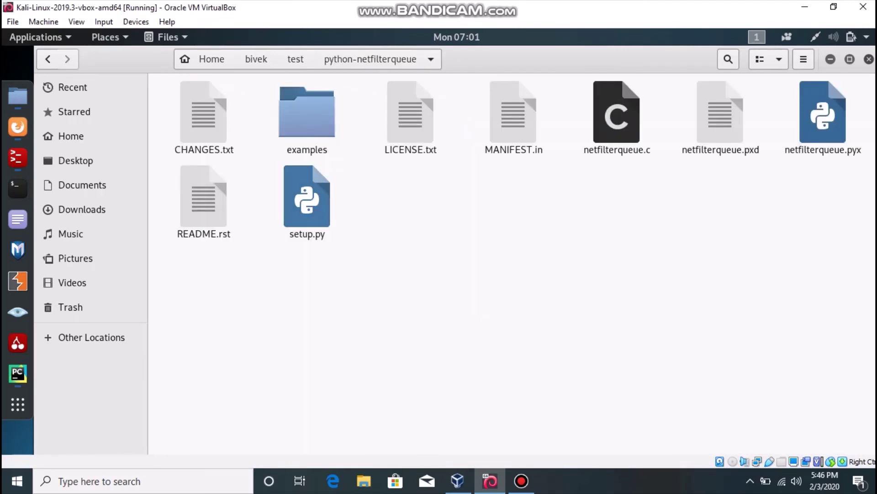
key("alt+Tab")
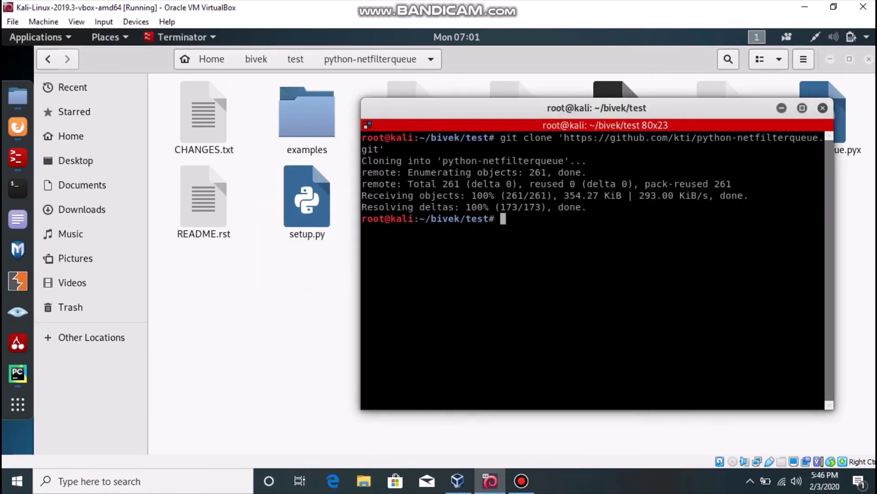
type("cd ")
type("py")
Step: Enter the cloned python-netfilterqueue folder and run python setup.py install
key("Tab")
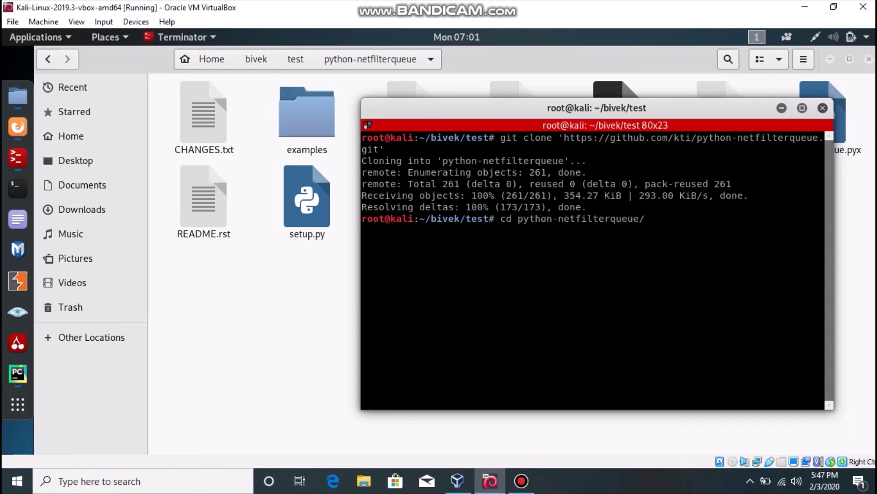
key("Return")
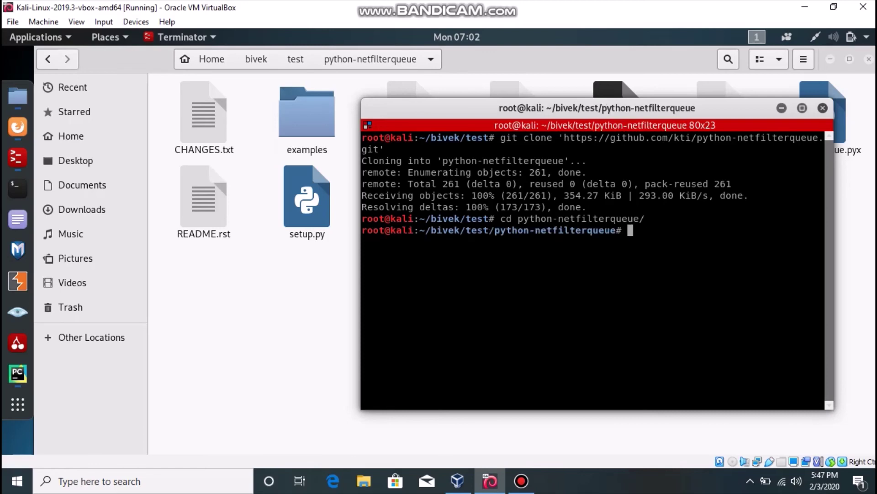
type("python ")
type("setup.py ")
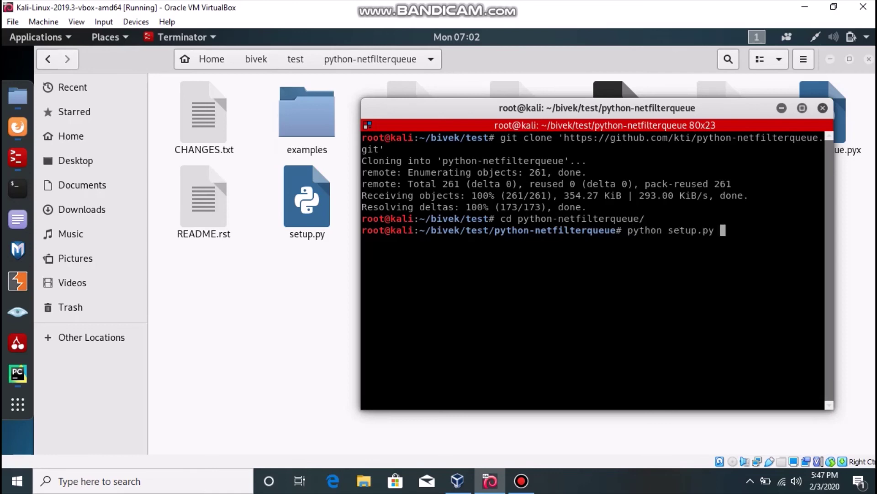
type("install")
key("Return")
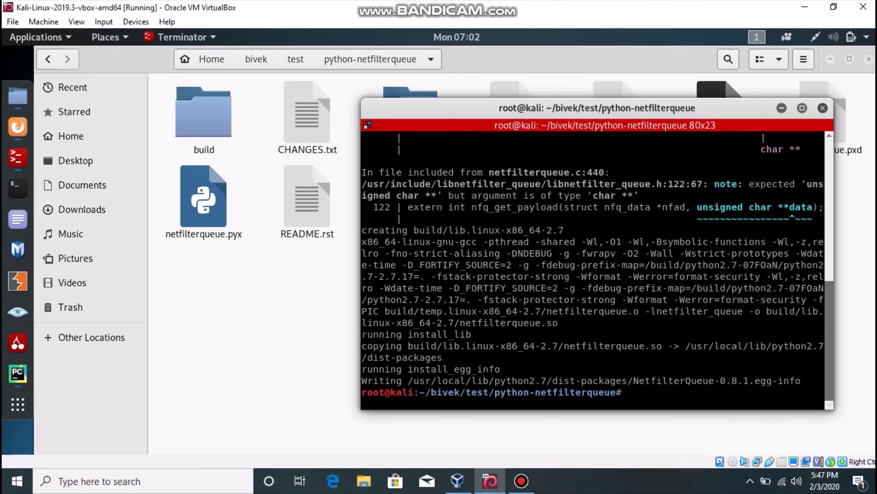
Step: Back in the terminal, move up to bivek/test and list its contents
key("alt+Tab")
key("alt+Tab")
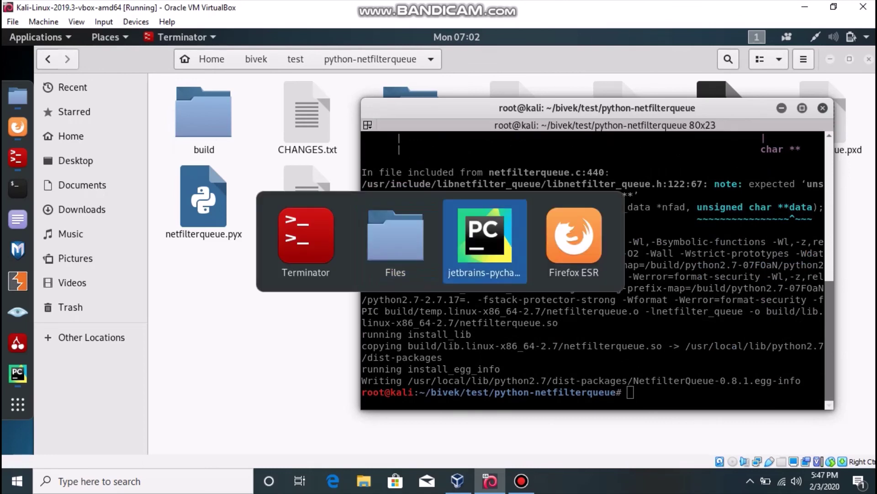
key("alt+Tab")
key("alt+Tab")
key("alt+Tab")
key("alt+Tab")
key("alt+Tab")
type("cd ")
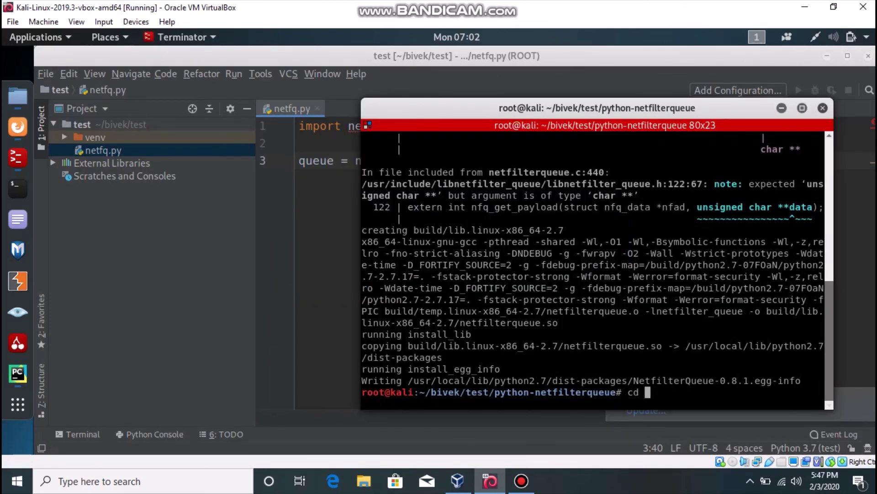
type("..")
key("Return")
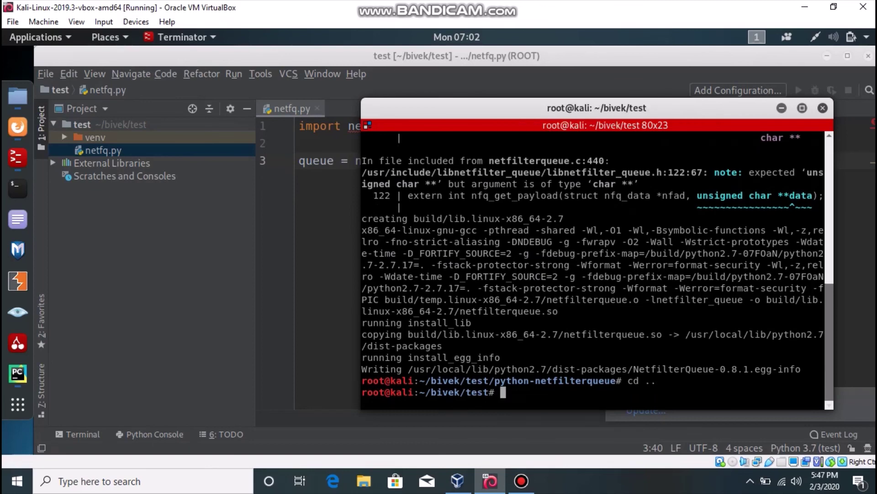
type("ls")
key("Return")
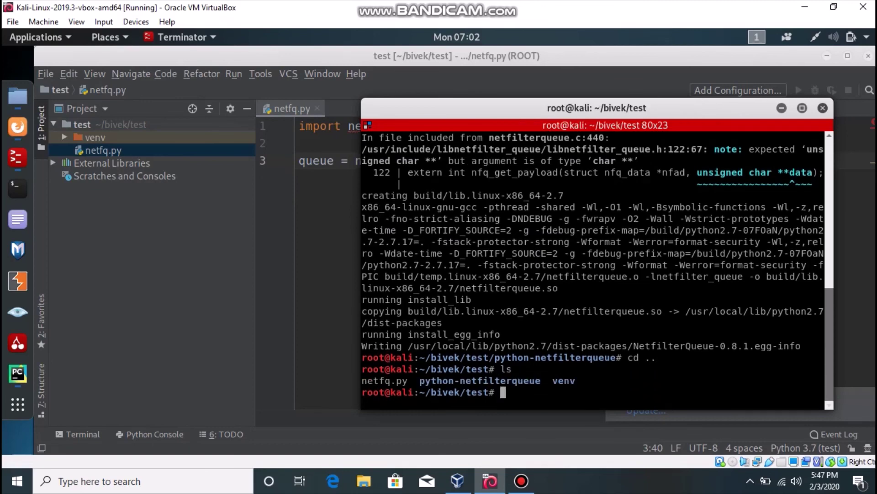
type("cd py")
Step: Rerun python netfq.py from history, confirming it finishes without an import error
key("Tab")
key("Up")
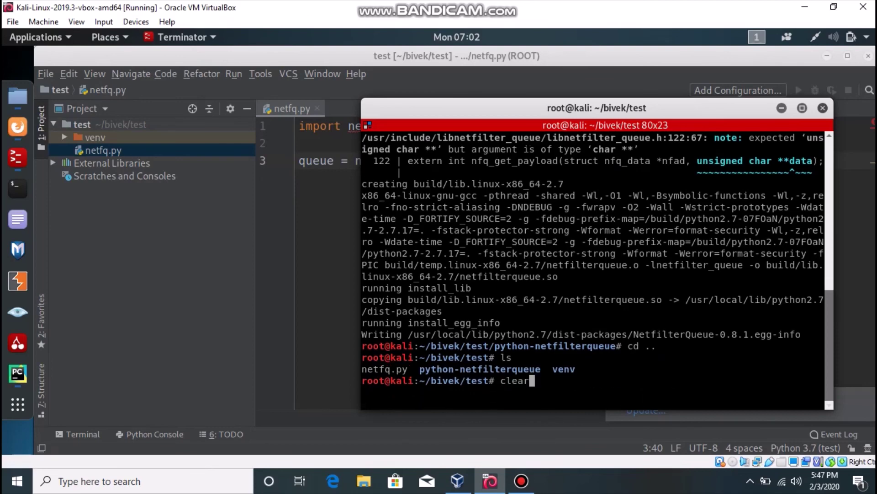
key("Up")
key("Return")
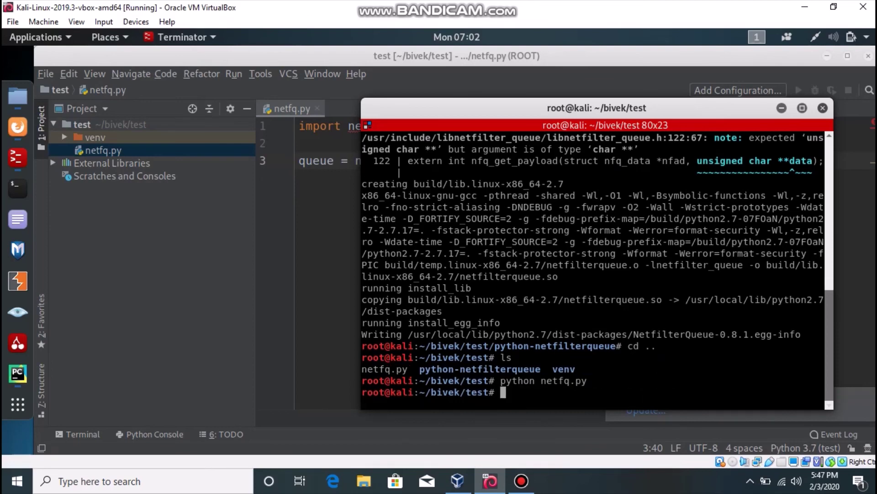